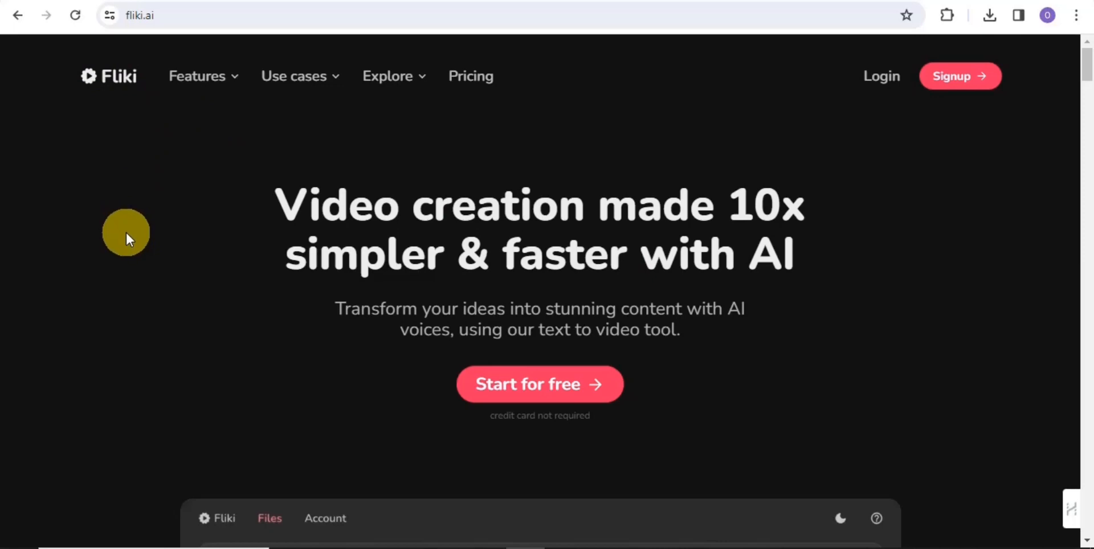
Step: Go to the Fliki files list and begin creating a new file
left_click(214, 80)
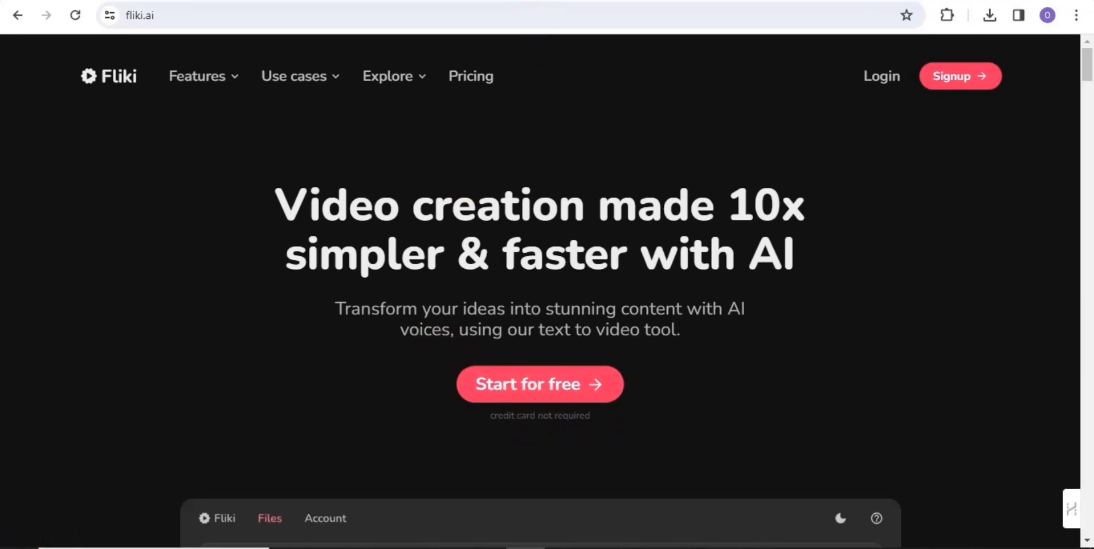
key("ctrl+Tab")
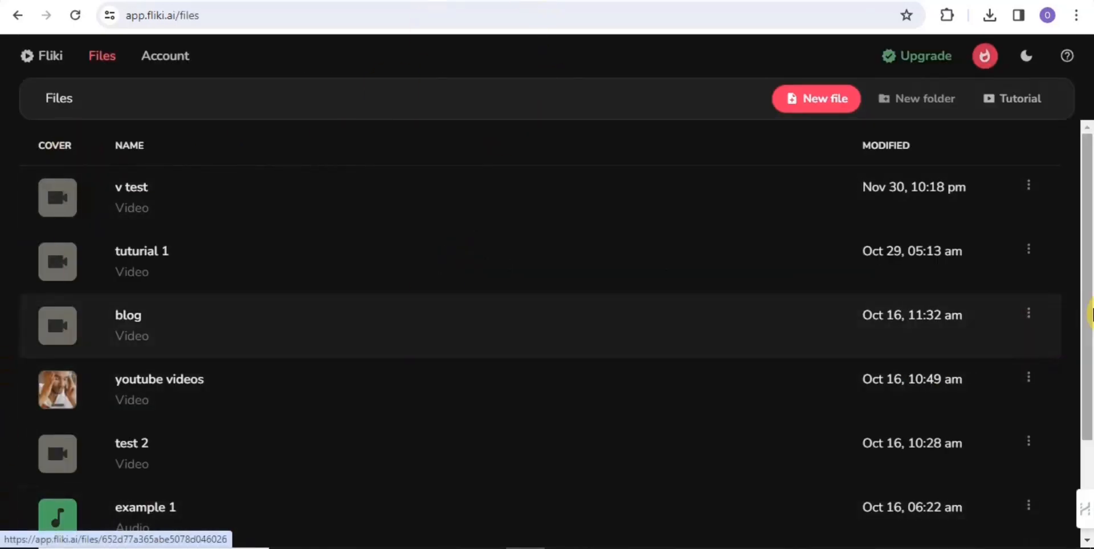
left_click_drag(1087, 171, 1091, 191)
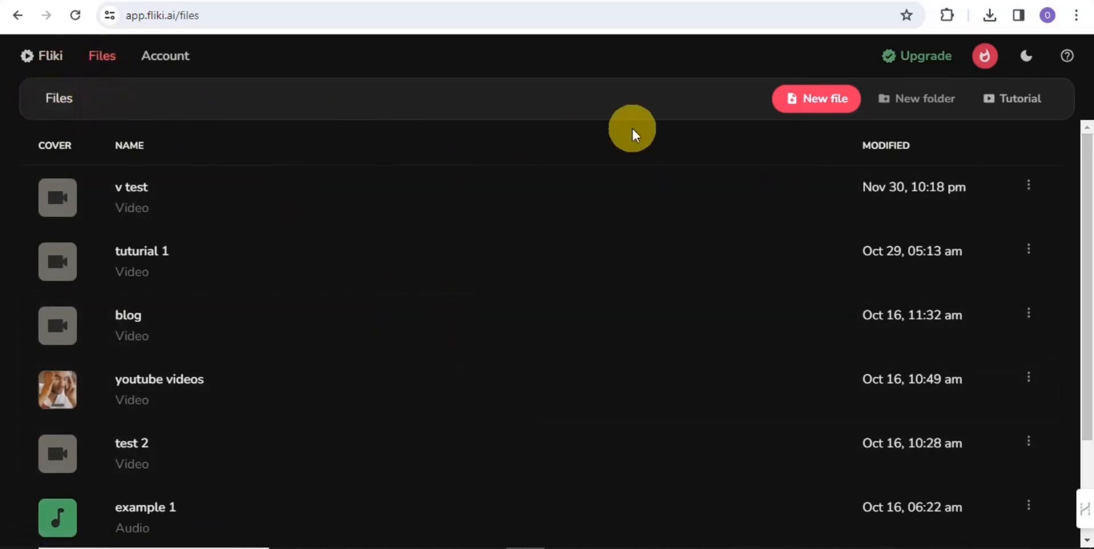
left_click(807, 106)
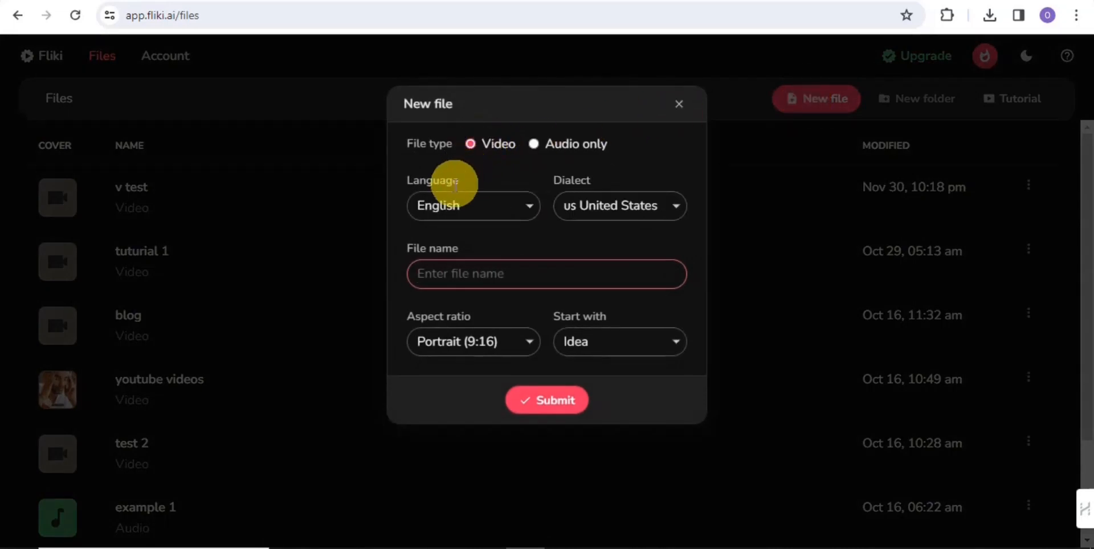
Step: Look through the language and dialect choices for the new file, keeping English and United States
left_click(530, 209)
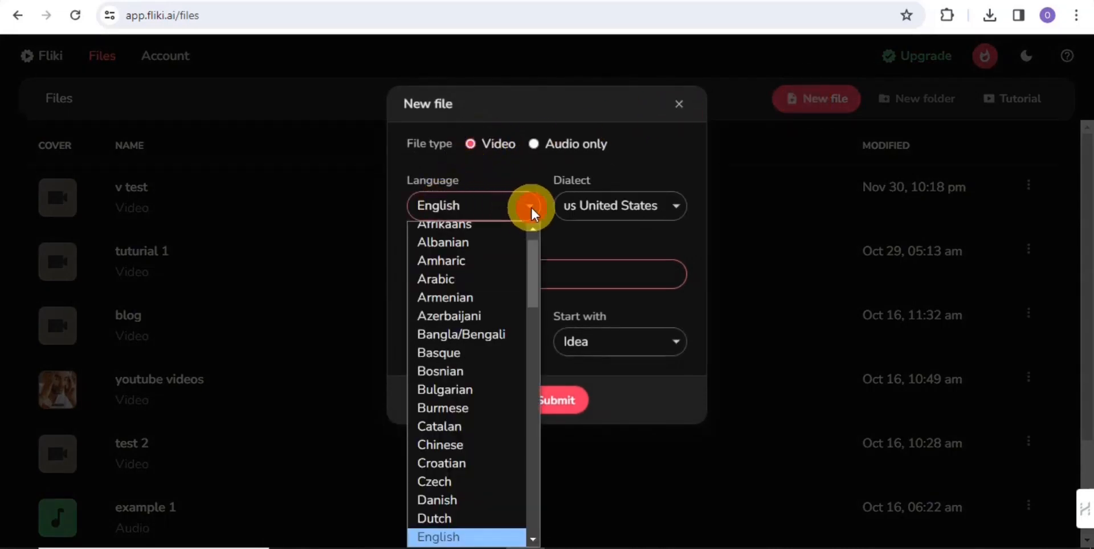
left_click_drag(525, 251, 543, 209)
left_click(528, 204)
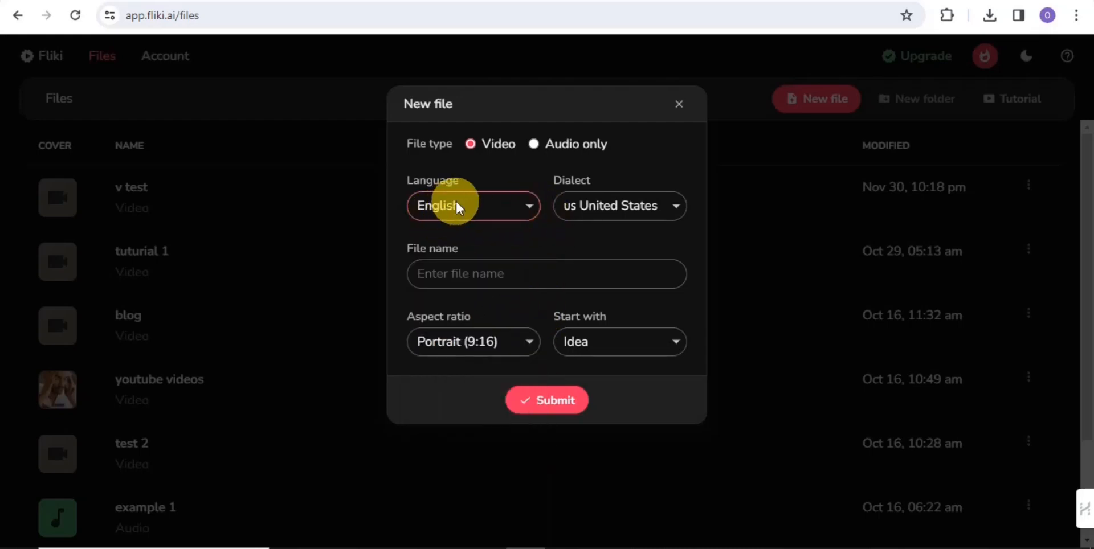
left_click(677, 207)
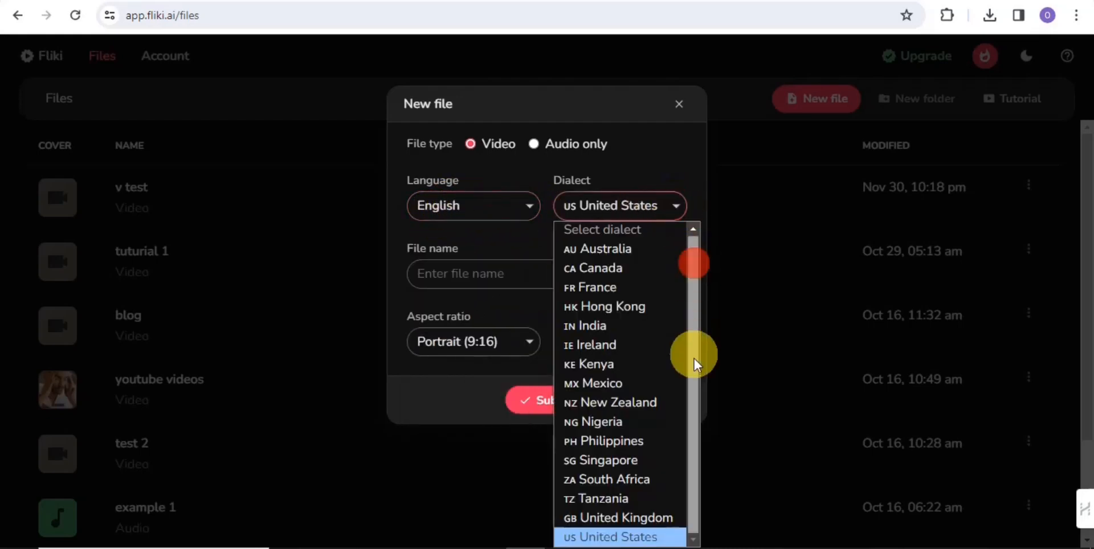
left_click(671, 205)
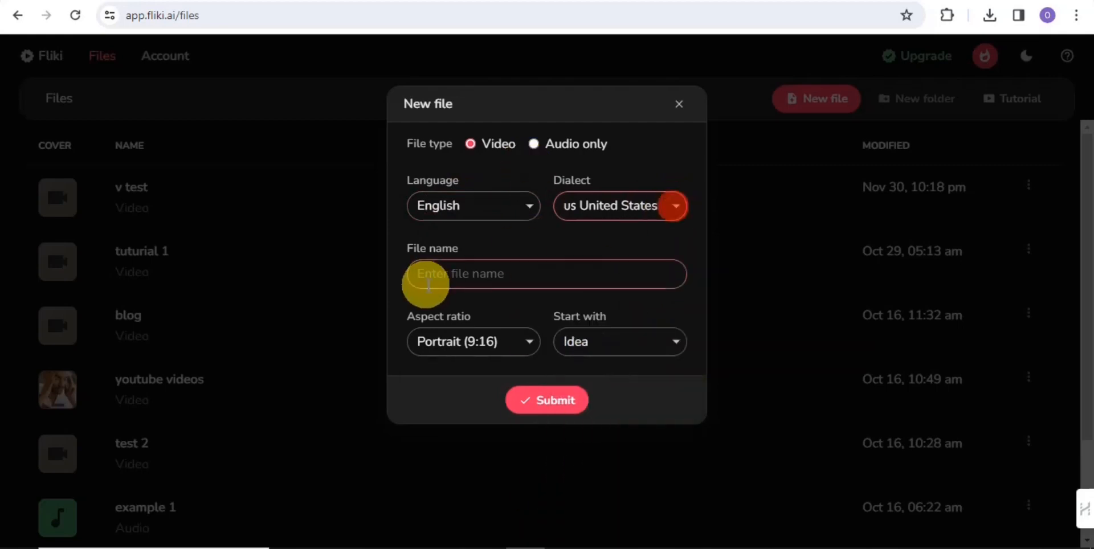
Step: Name the video file "tutorial 3", set its aspect ratio to Landscape (16:9), and create it starting with an Idea
left_click(461, 275)
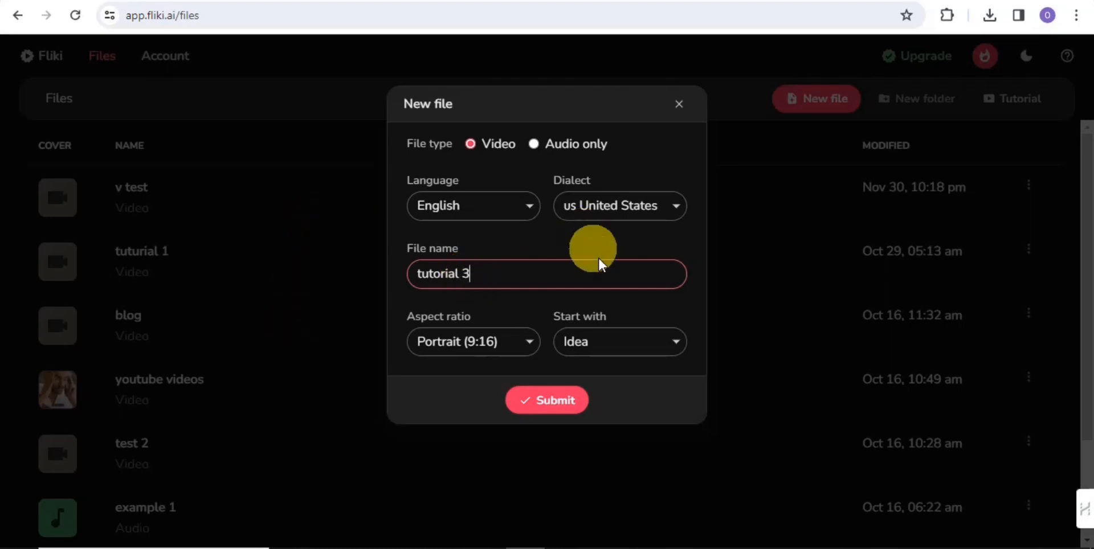
left_click(436, 340)
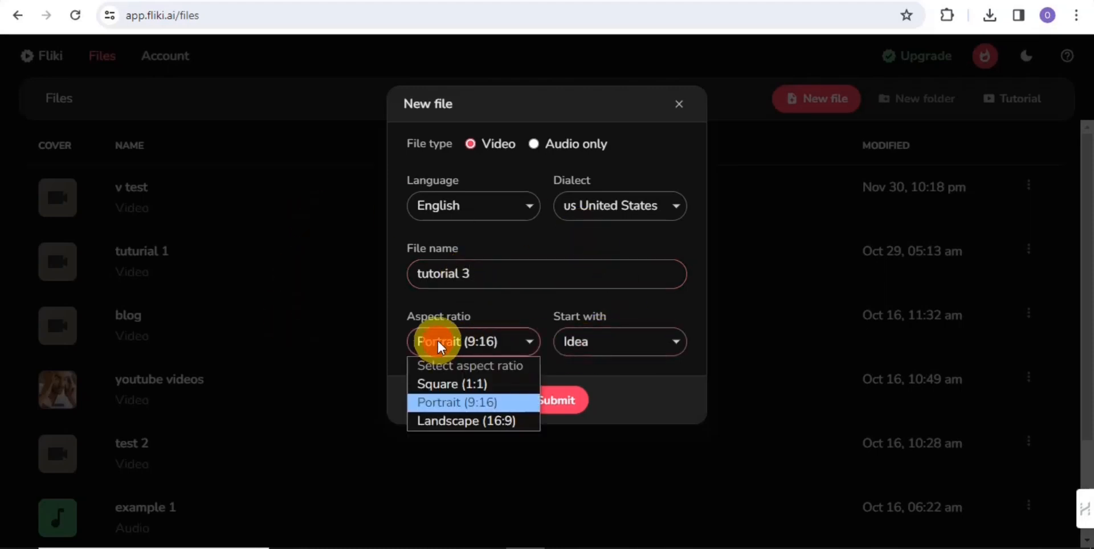
left_click(449, 420)
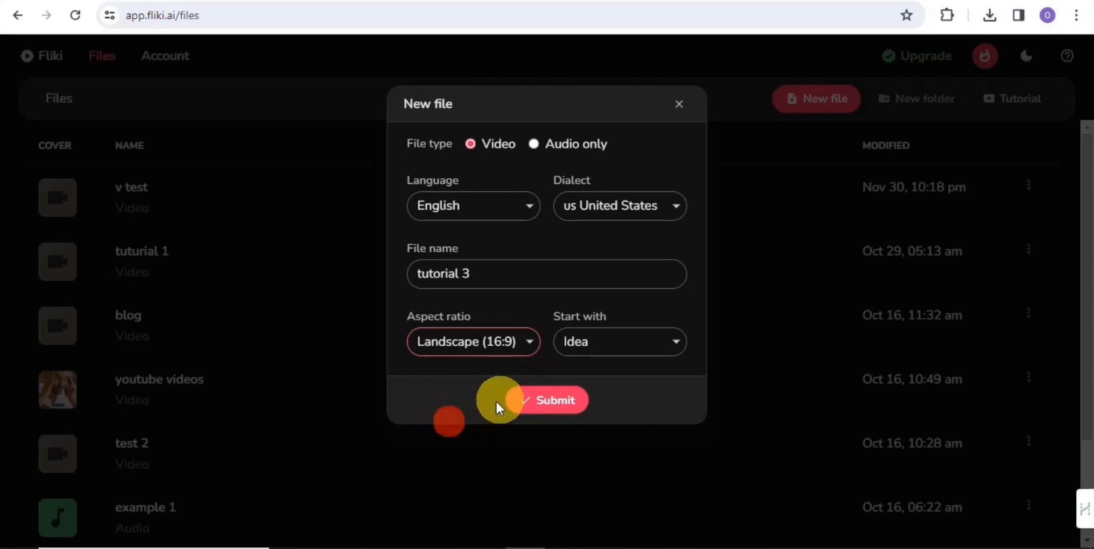
left_click(637, 347)
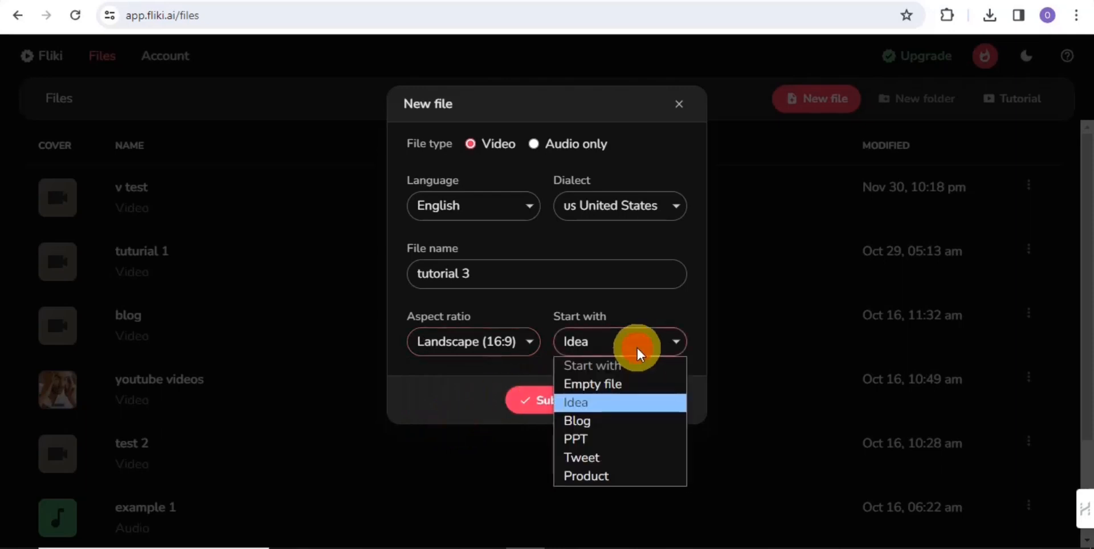
left_click(592, 404)
left_click(545, 408)
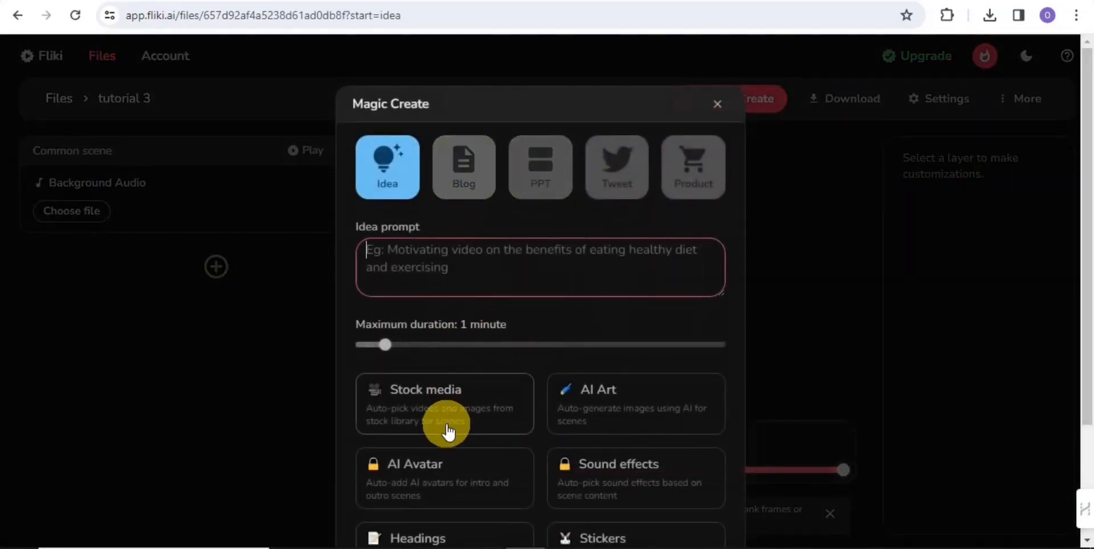
Step: Paste the idea prompt "Goal Setting 101: Turning Dreams into Reality" and generate the video scenes with Magic Create
right_click(390, 256)
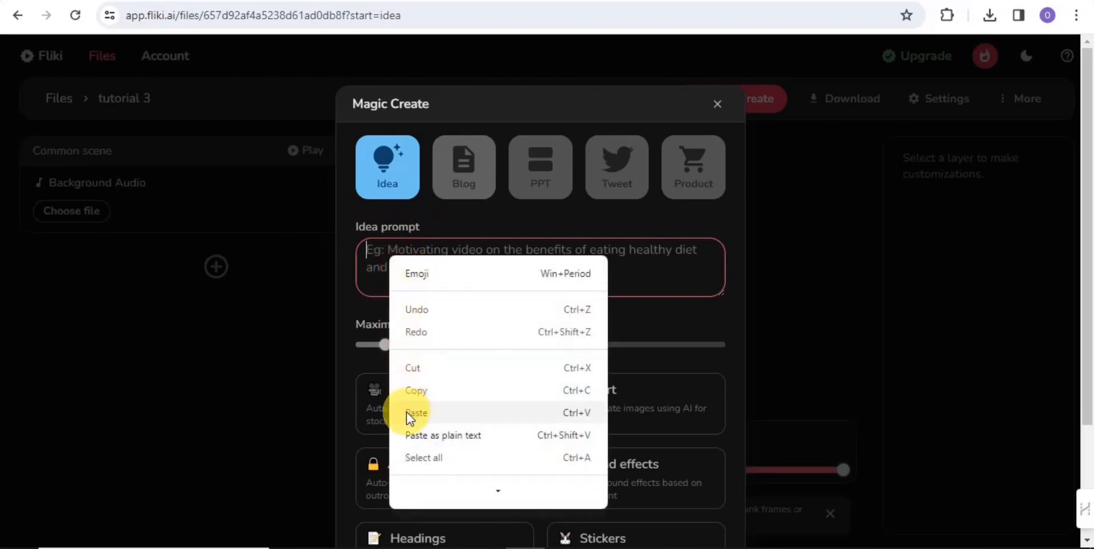
left_click(405, 412)
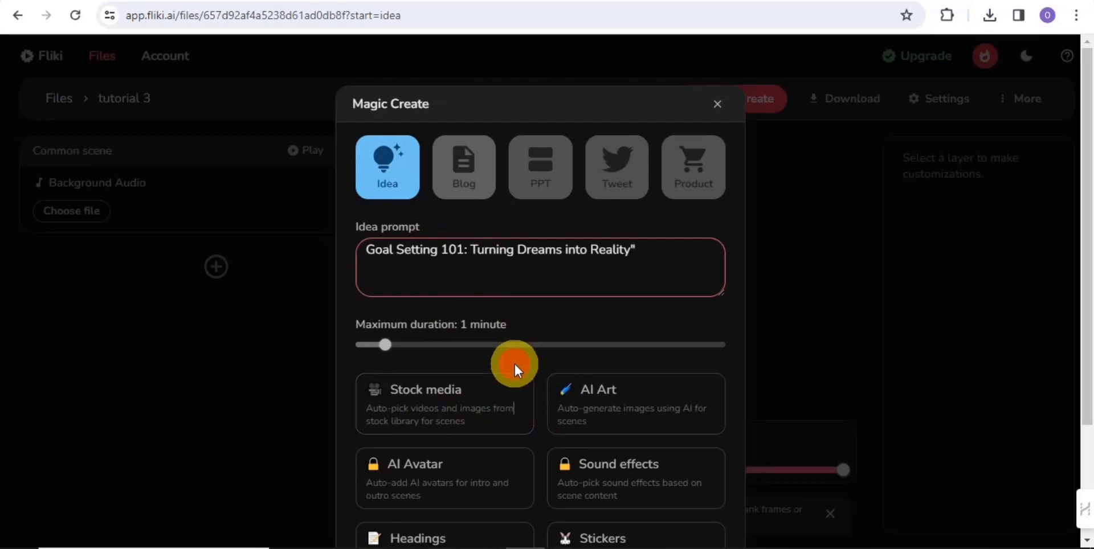
key("Tab")
key("Tab")
key("Tab")
key("Tab")
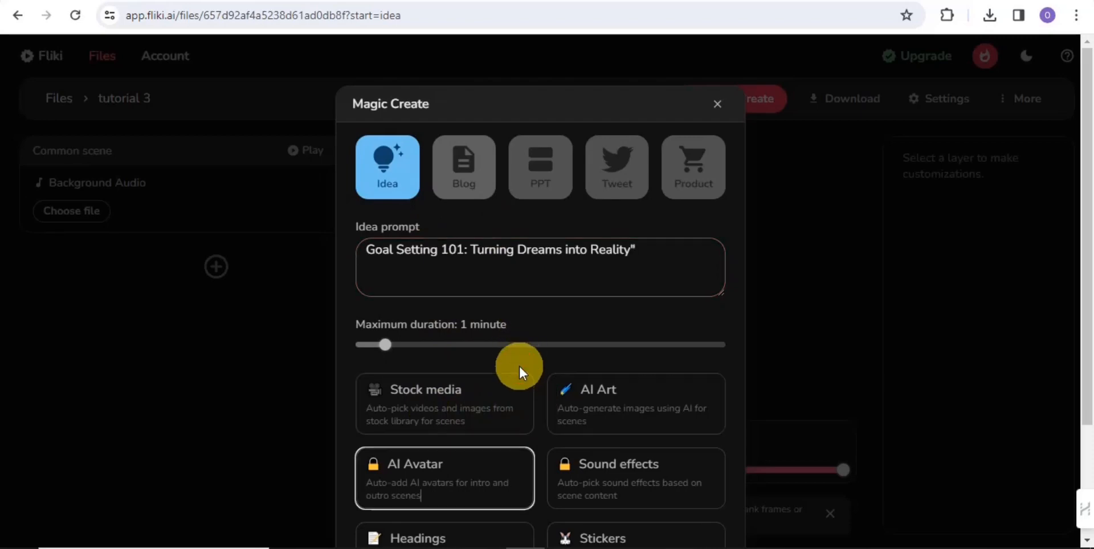
key("Tab")
key("Tab")
key("Tab")
key("Tab")
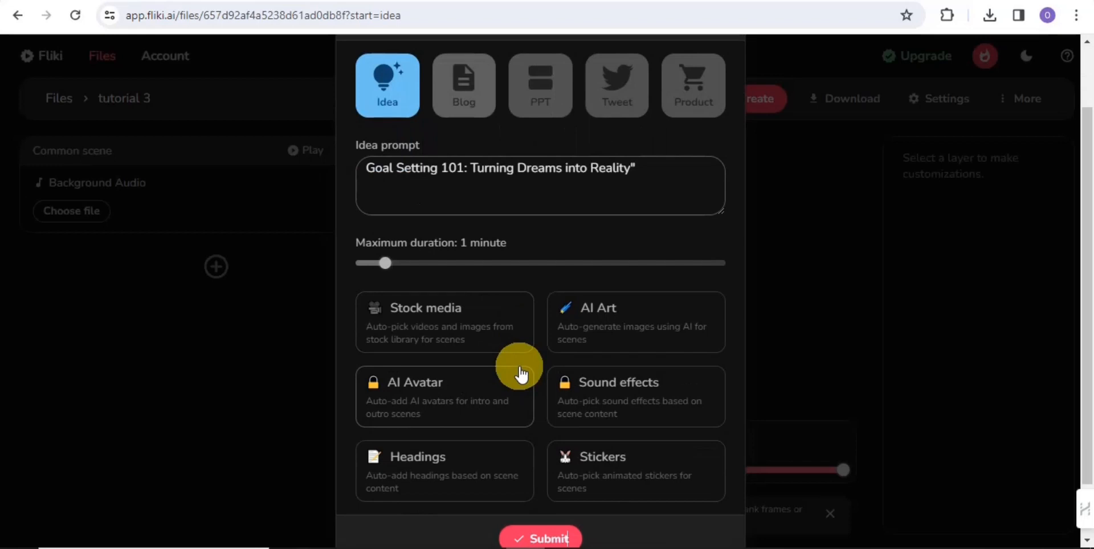
left_click(533, 538)
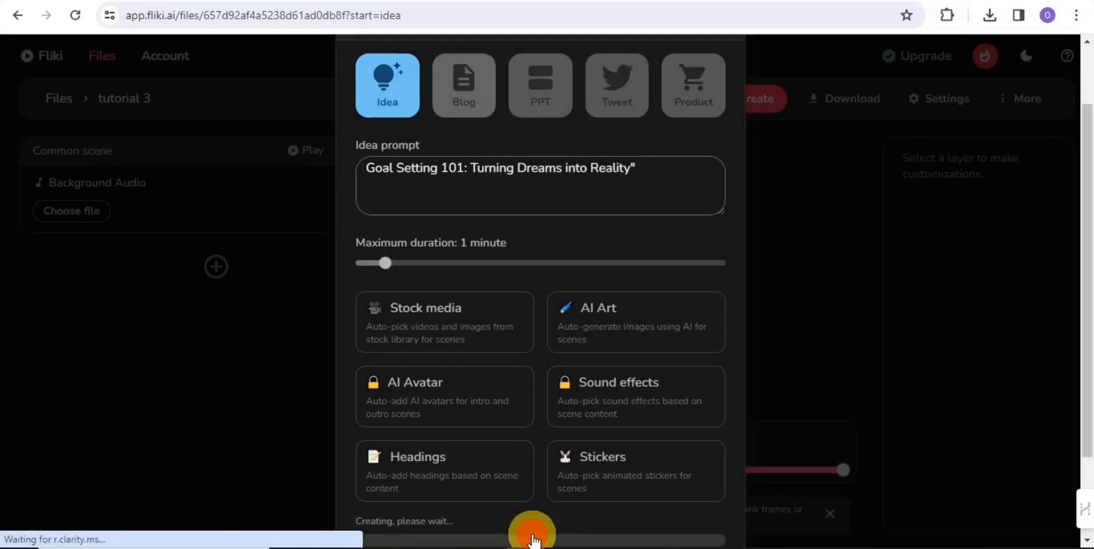
scroll(542, 517, "down", 1)
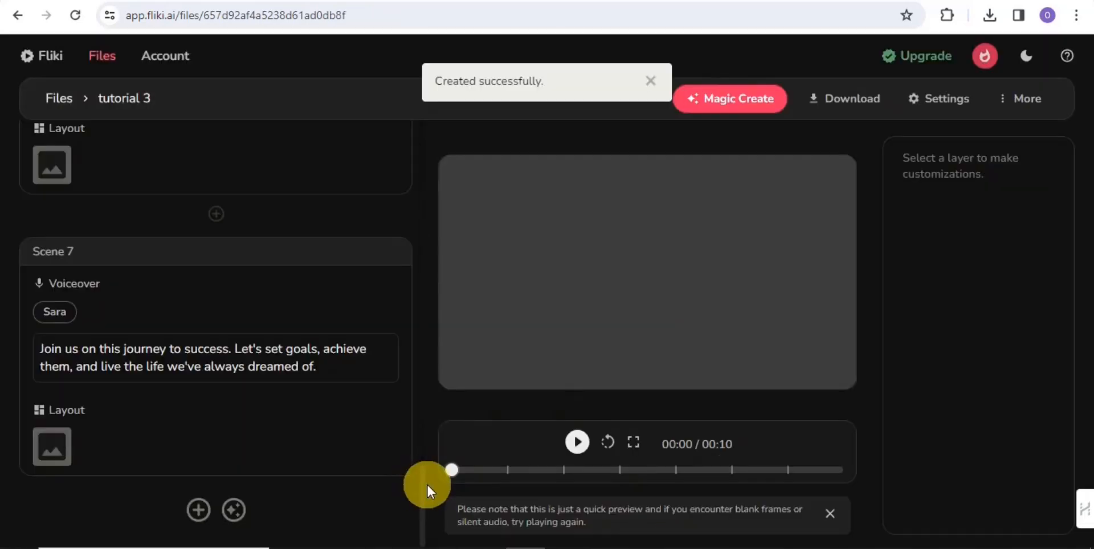
Step: Set the stock track The Quirky Kid as the common scene's background audio
left_click_drag(421, 490, 459, 122)
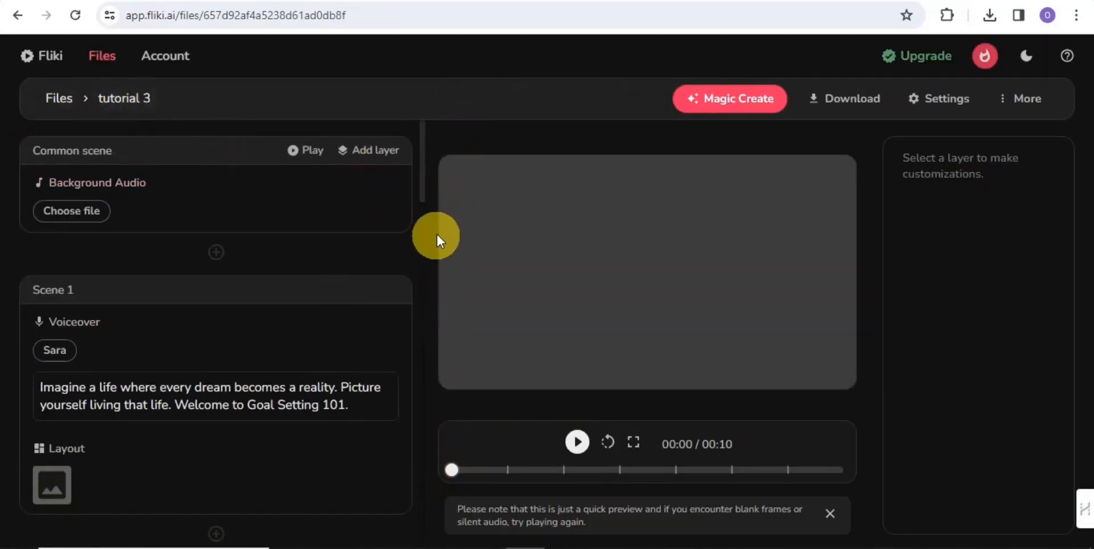
mouse_move(422, 189)
left_mouse_down()
mouse_move(421, 512)
mouse_move(408, 513)
mouse_move(435, 144)
left_mouse_up()
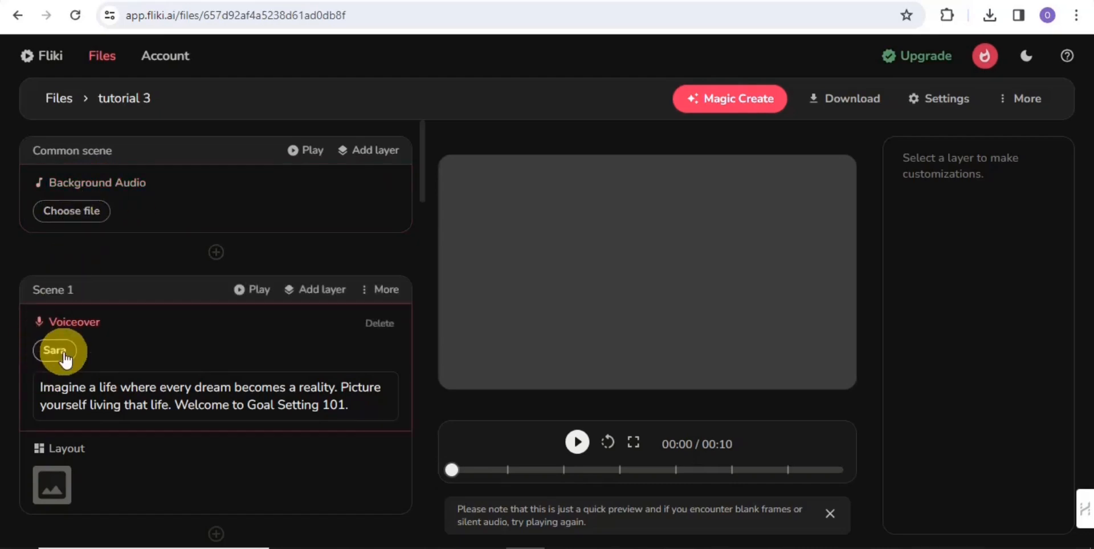
left_click(74, 219)
left_click(85, 216)
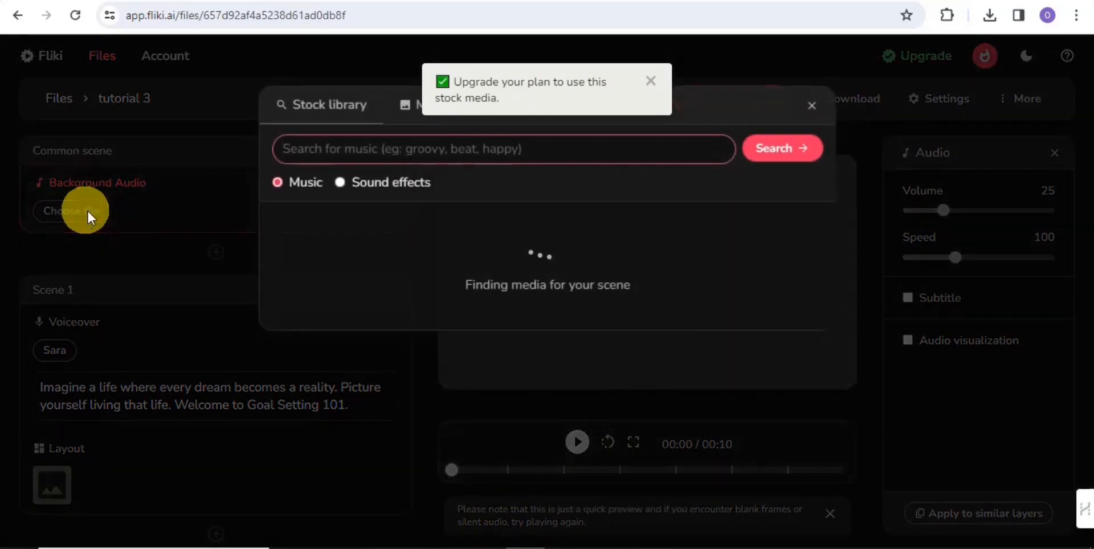
left_click(332, 183)
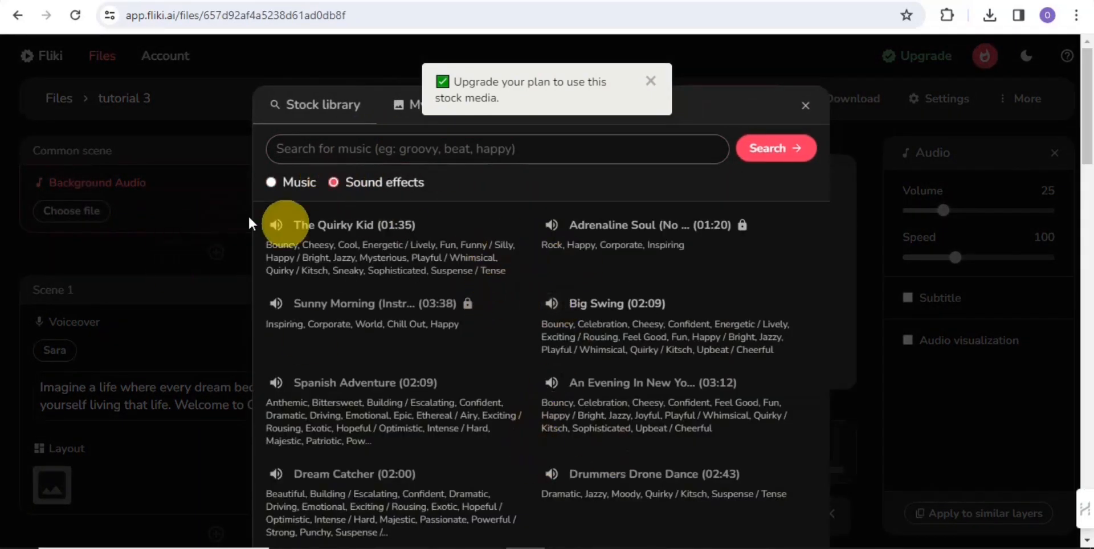
left_click(320, 240)
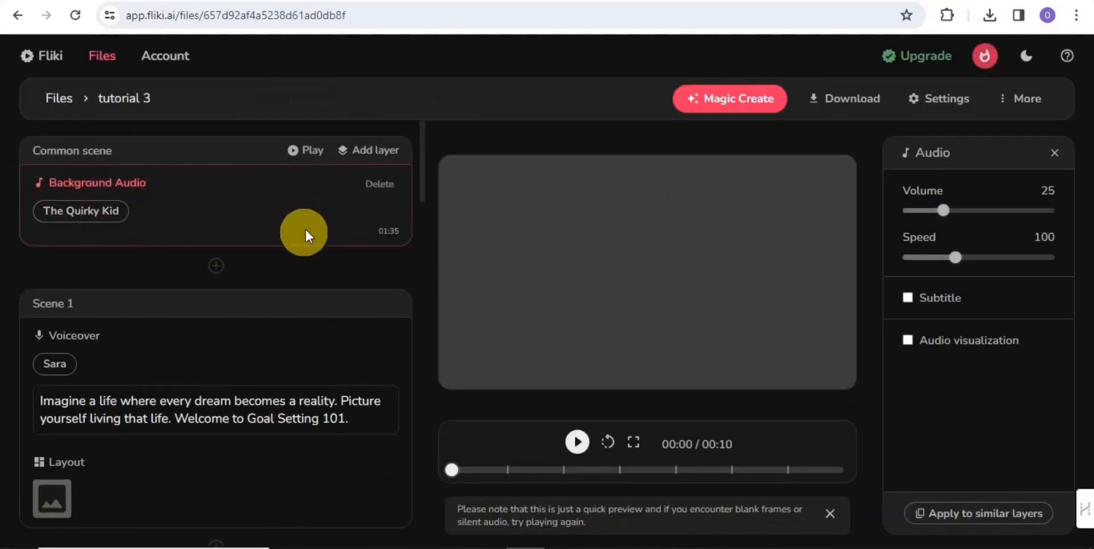
Step: Examine the voices offered for Scene 1's voiceover and the stock and image generation options for its layout
left_click(61, 367)
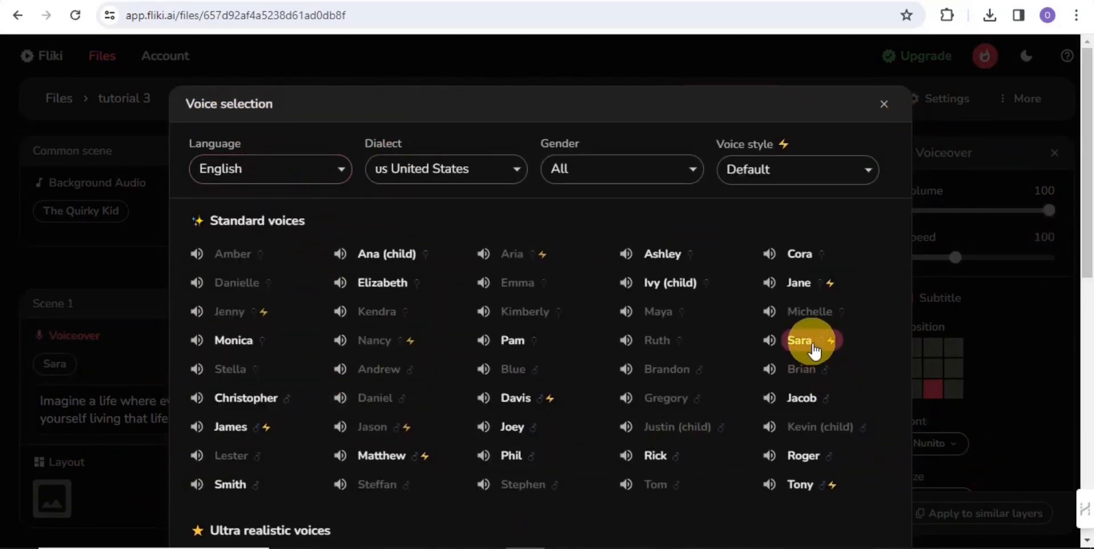
left_click(883, 105)
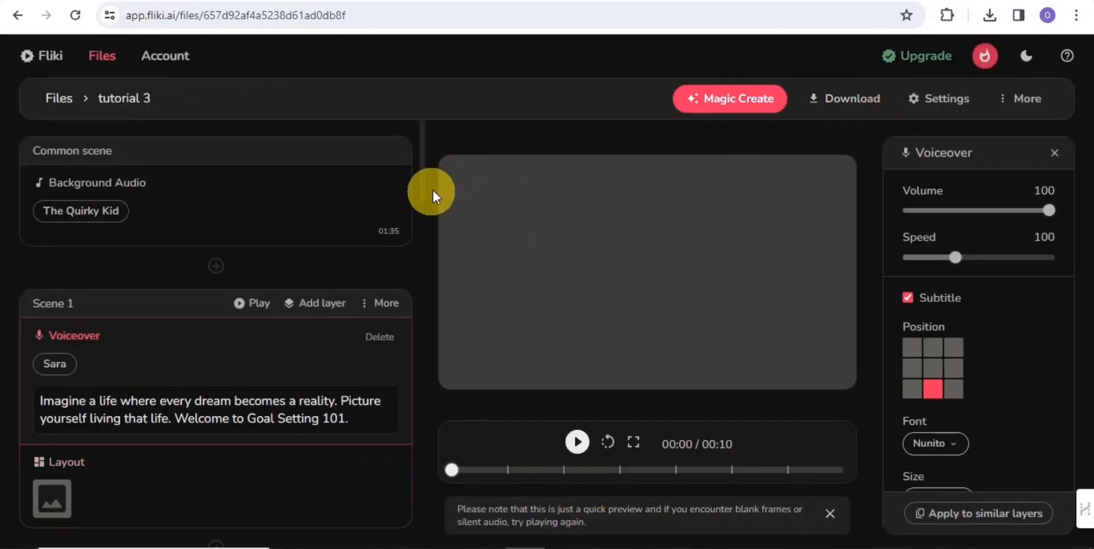
left_click_drag(426, 190, 235, 162)
left_click_drag(423, 232, 424, 216)
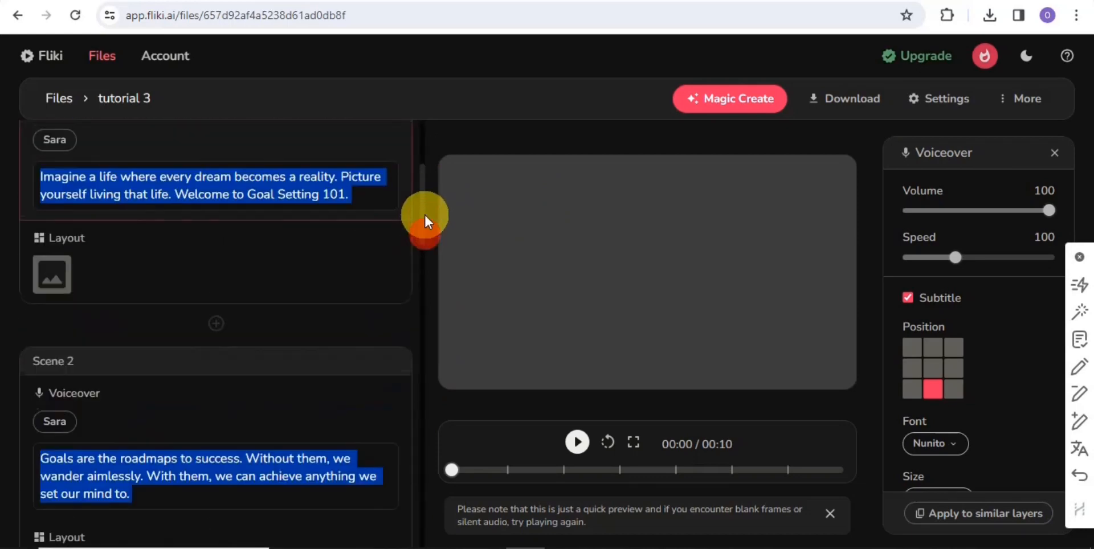
left_click(44, 285)
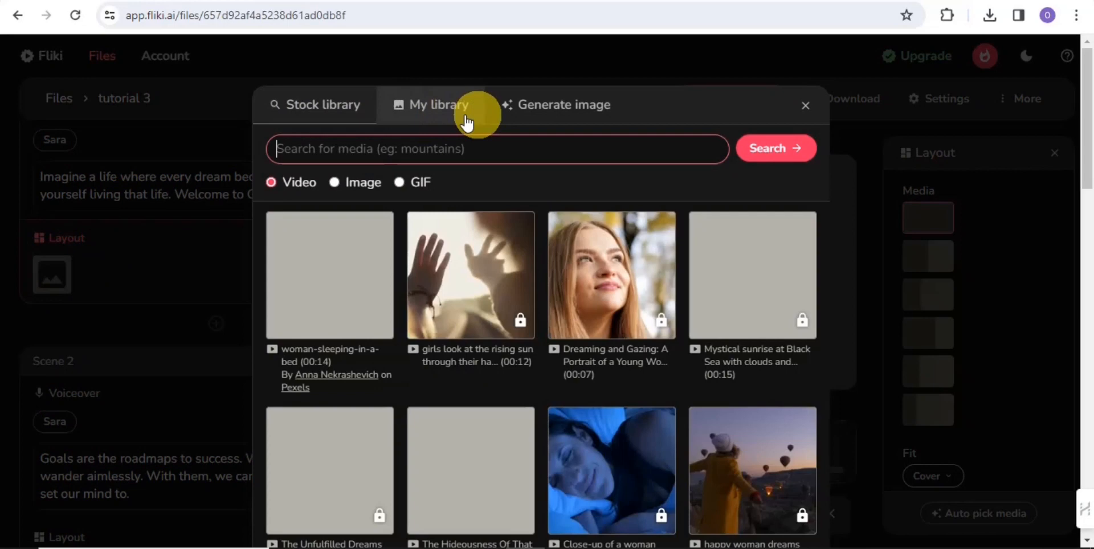
left_click(554, 108)
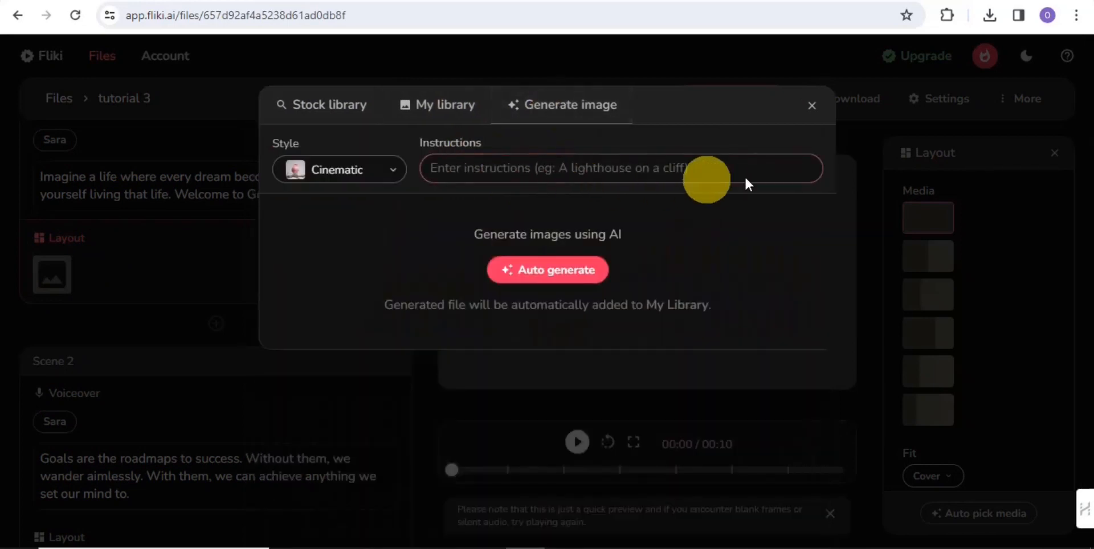
left_click(812, 108)
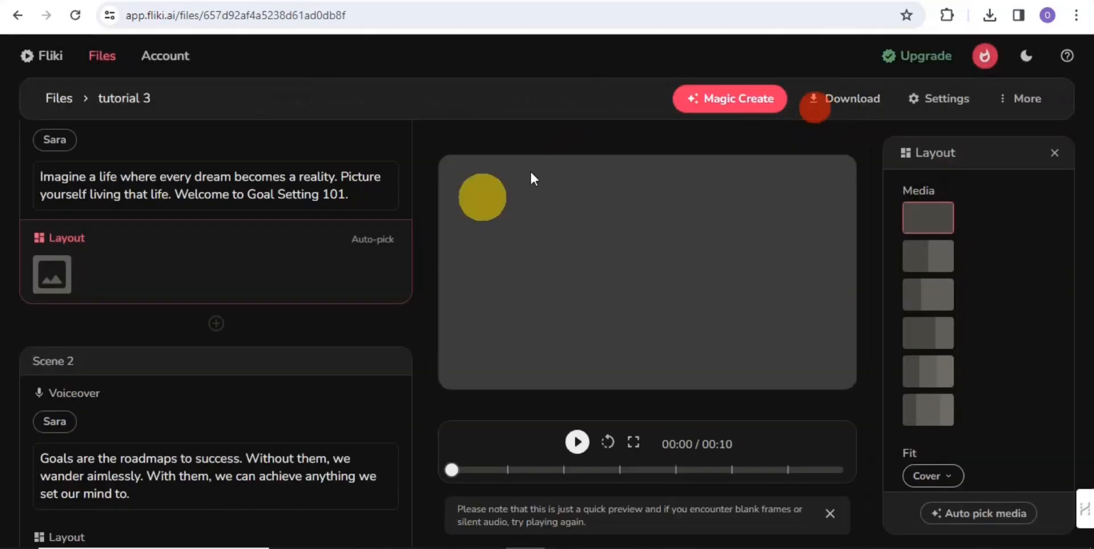
Step: Auto-pick the layout media for Scenes 1, 2 and 3
left_click(373, 239)
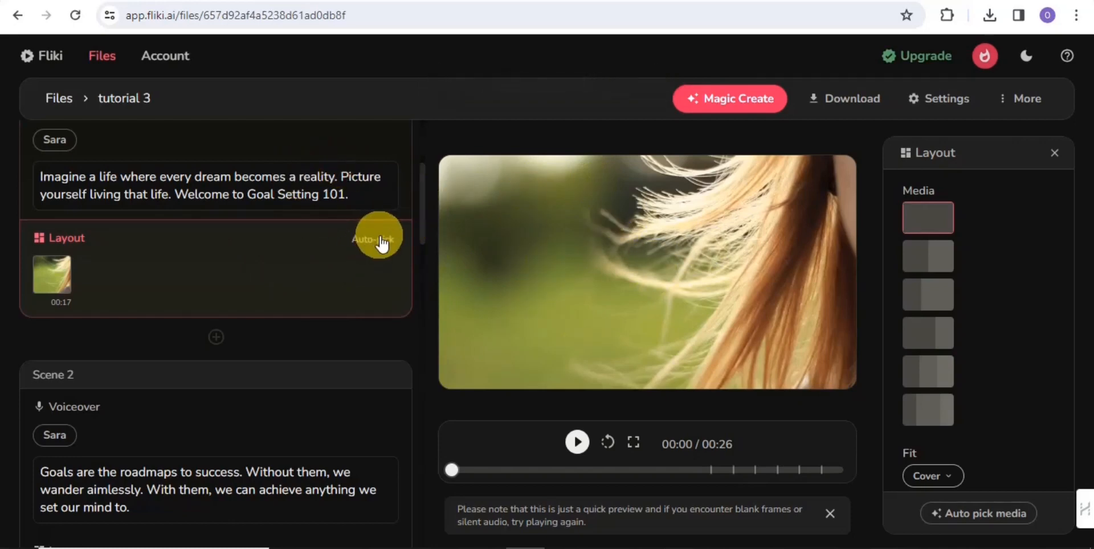
scroll(419, 231, "down", 3)
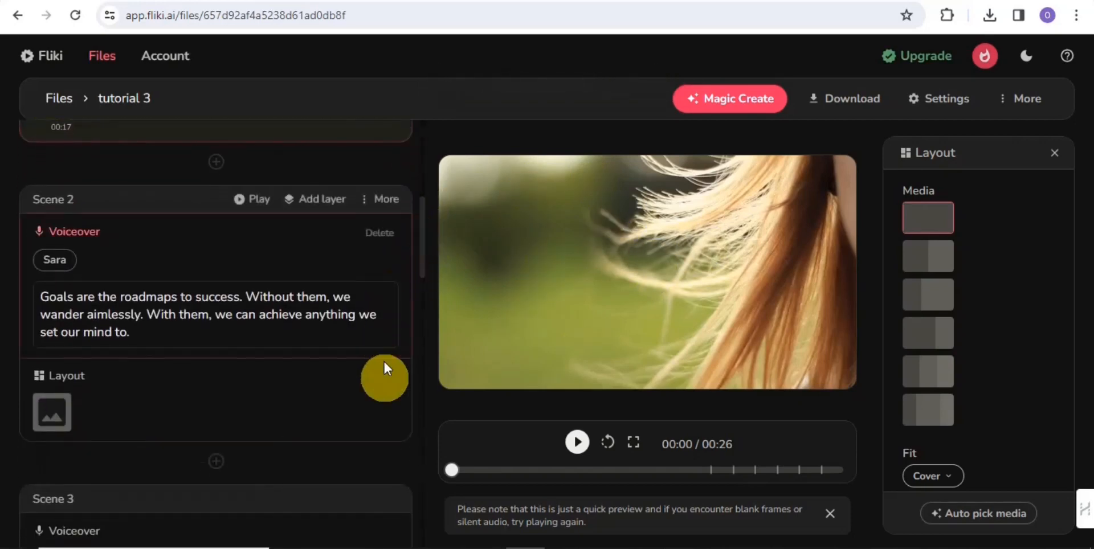
left_click(383, 377)
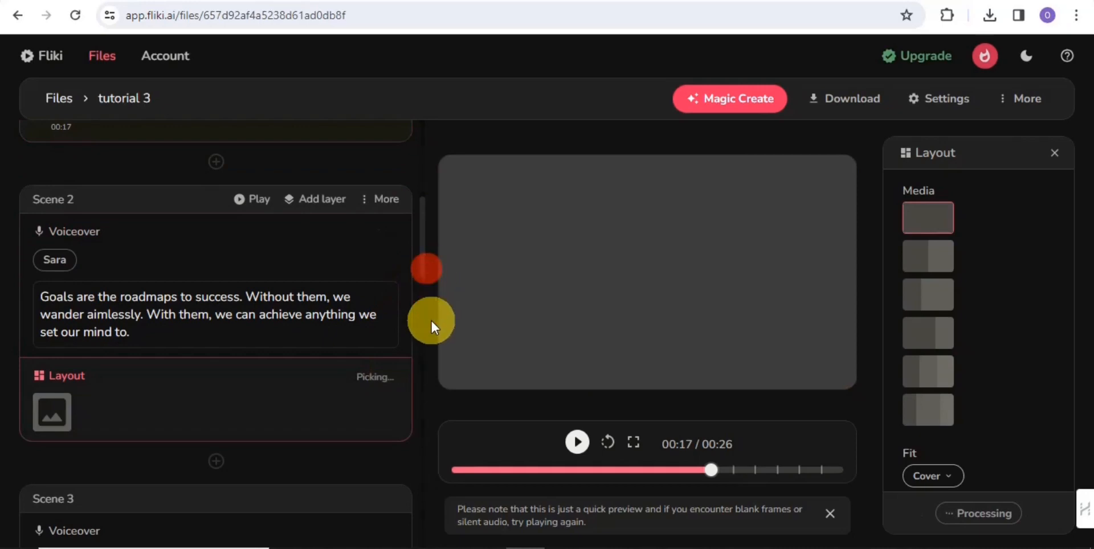
scroll(424, 285, "down", 5)
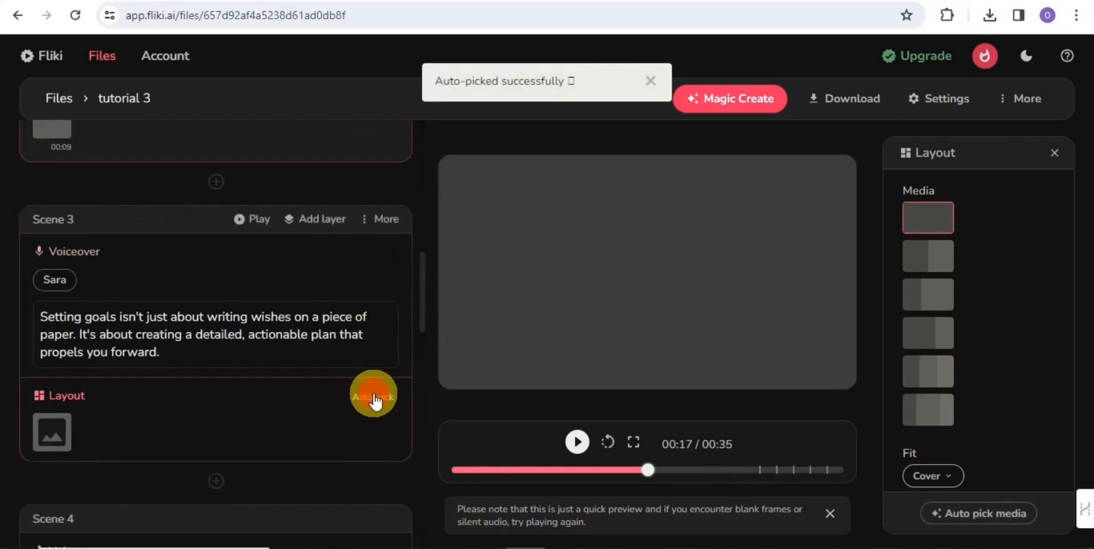
left_click(373, 397)
Step: Auto-pick the layout media for Scenes 4 and 5
scroll(422, 323, "down", 5)
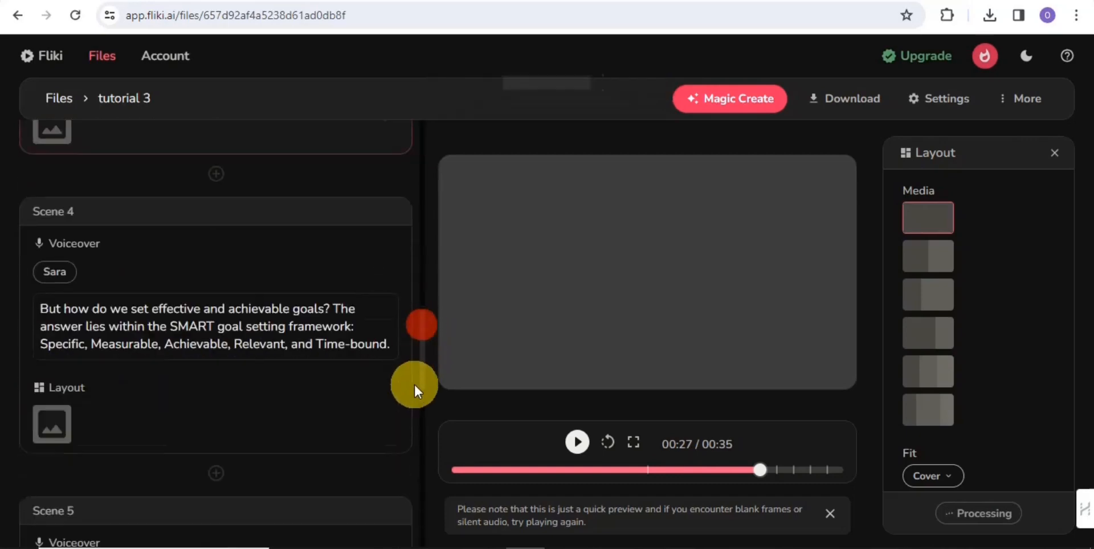
left_click(360, 383)
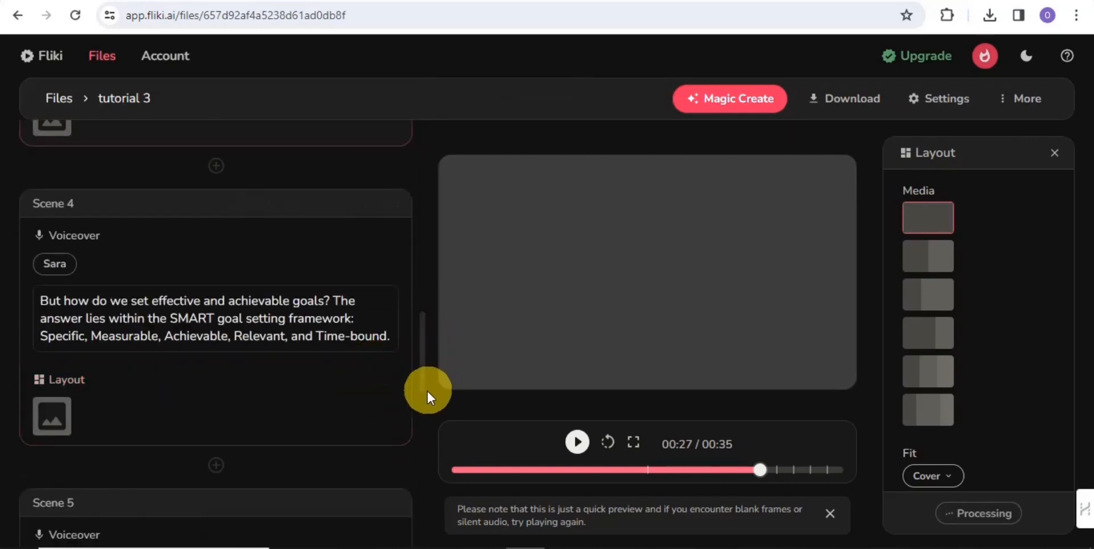
scroll(423, 387, "down", 2)
left_click(373, 301)
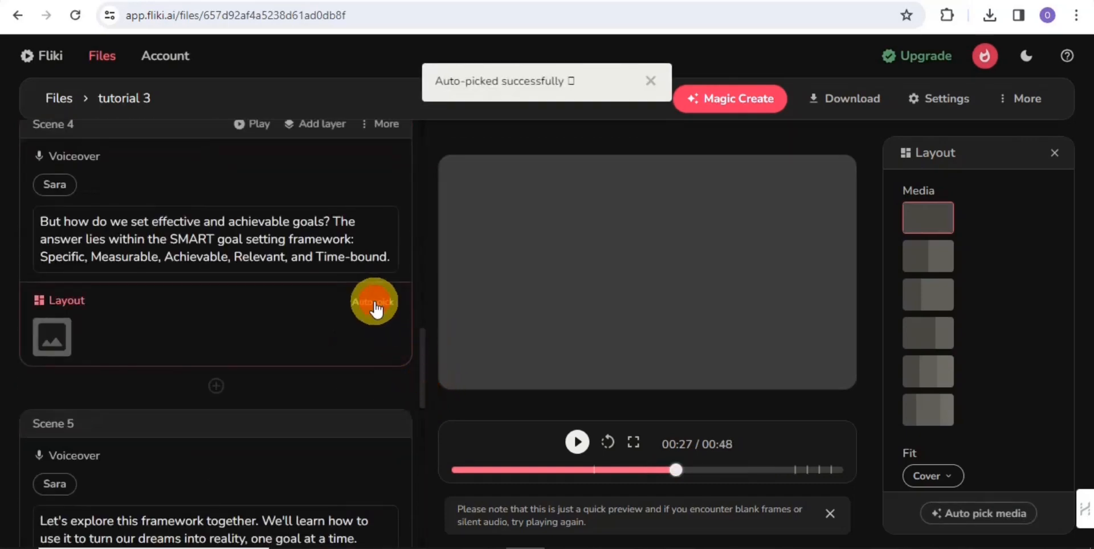
scroll(421, 396, "down", 2)
scroll(421, 397, "down", 3)
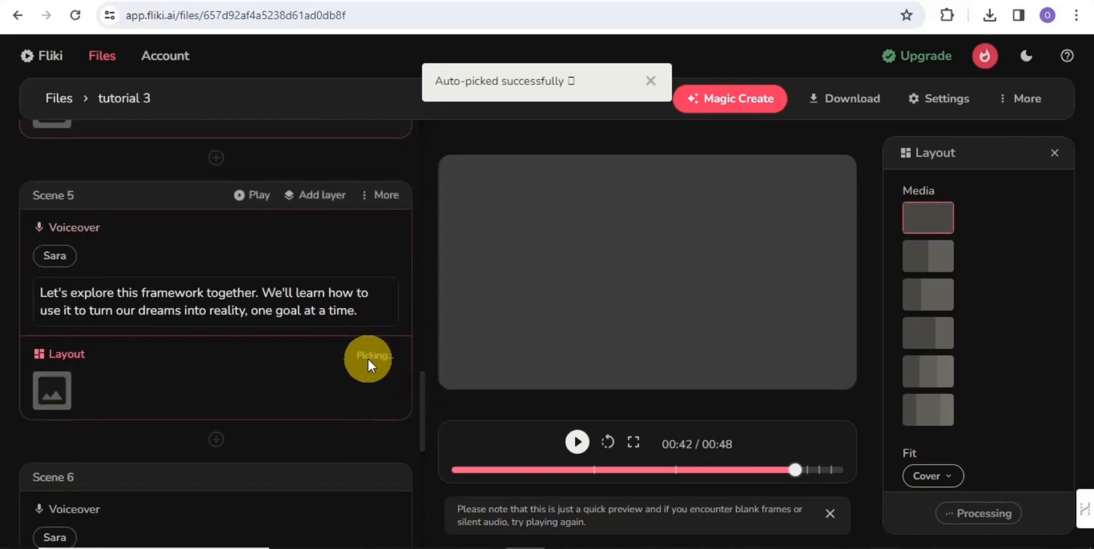
left_click(376, 356)
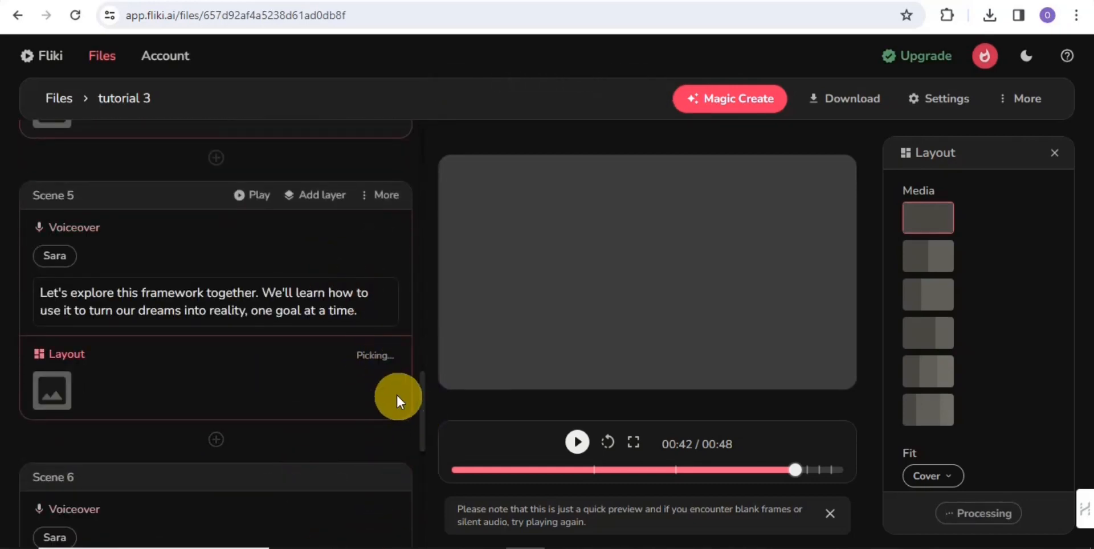
left_click(373, 370)
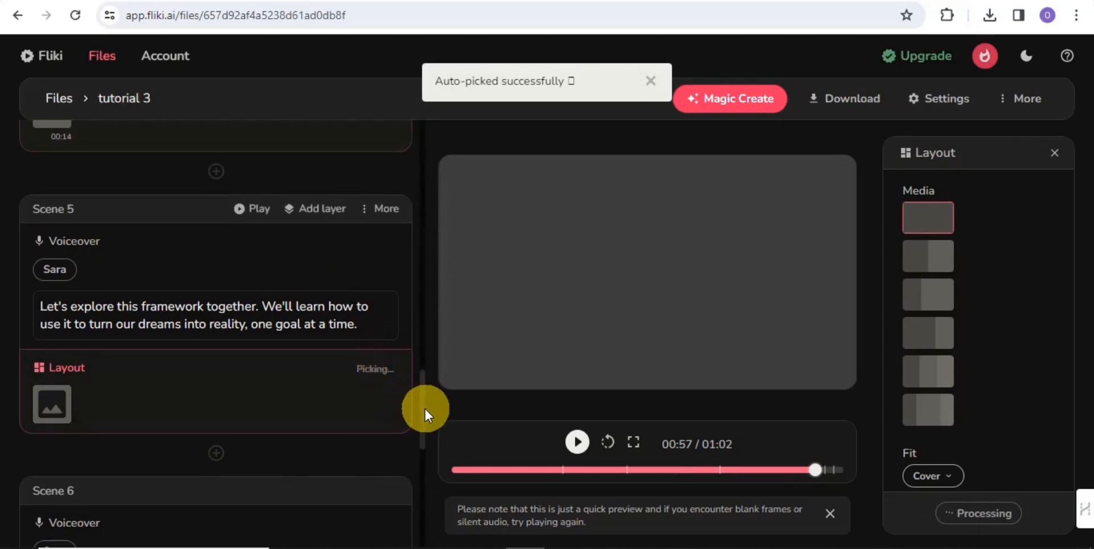
Step: Play the opening seconds of the video preview from the beginning to check Scene 1's media, captions and voiceover
left_click_drag(420, 379, 443, 141)
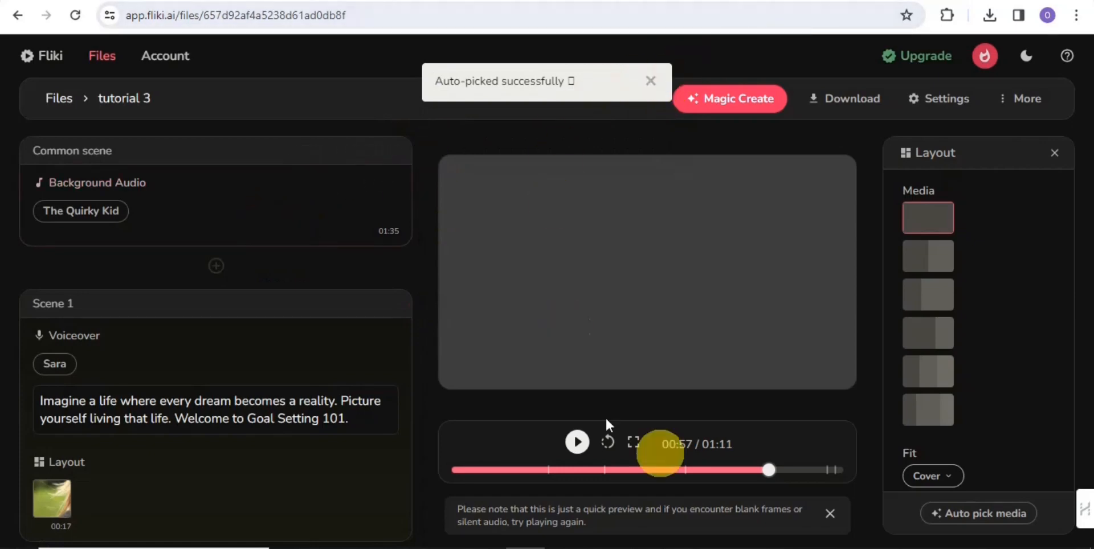
left_click(454, 470)
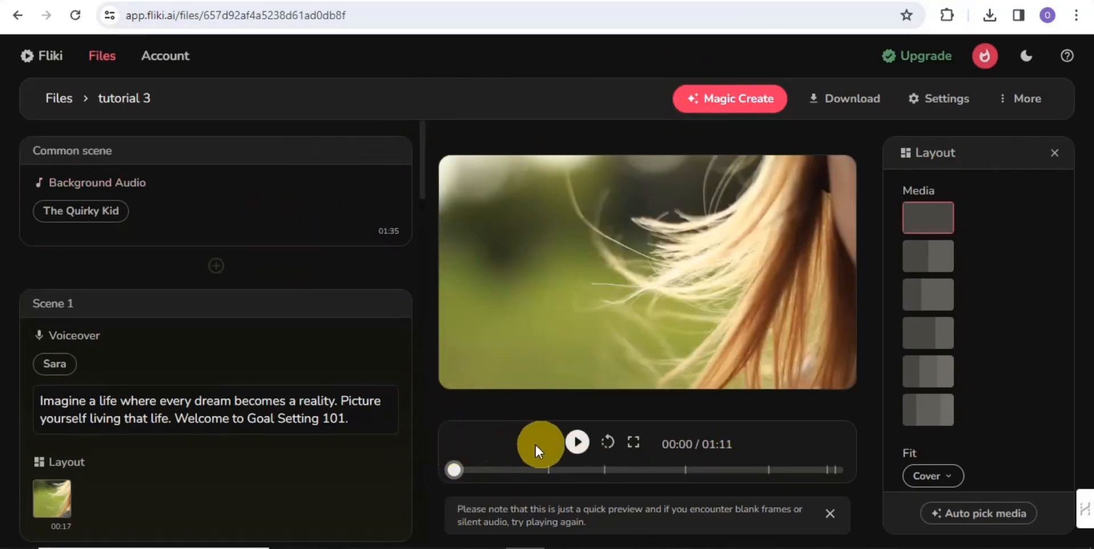
key("space")
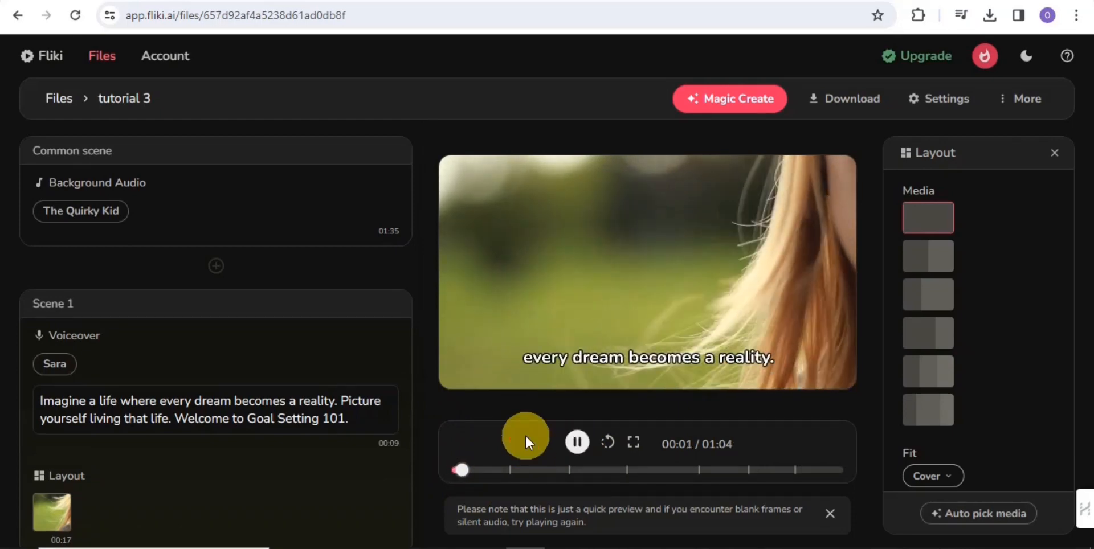
left_click(576, 442)
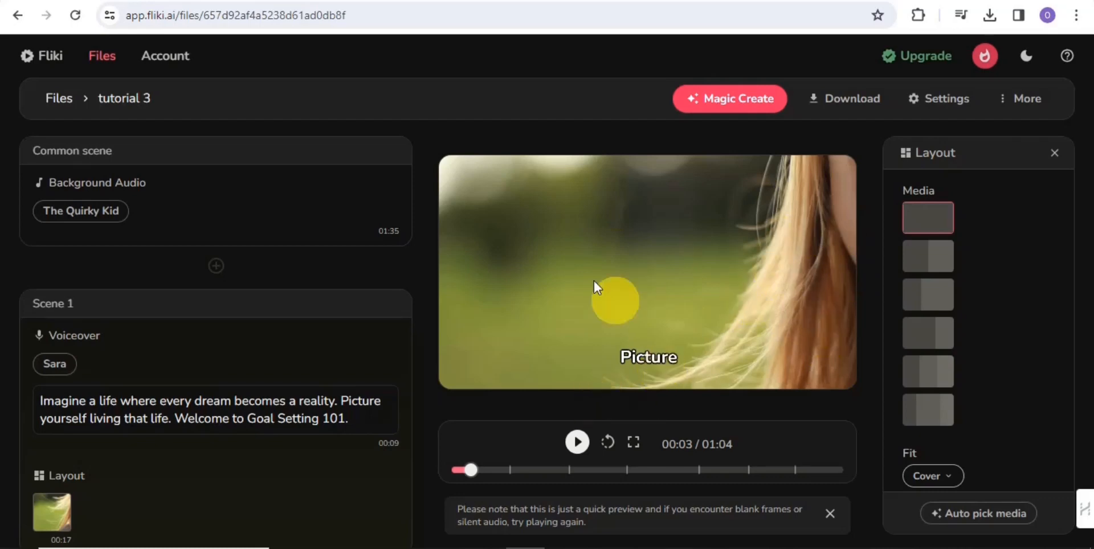
left_click(577, 441)
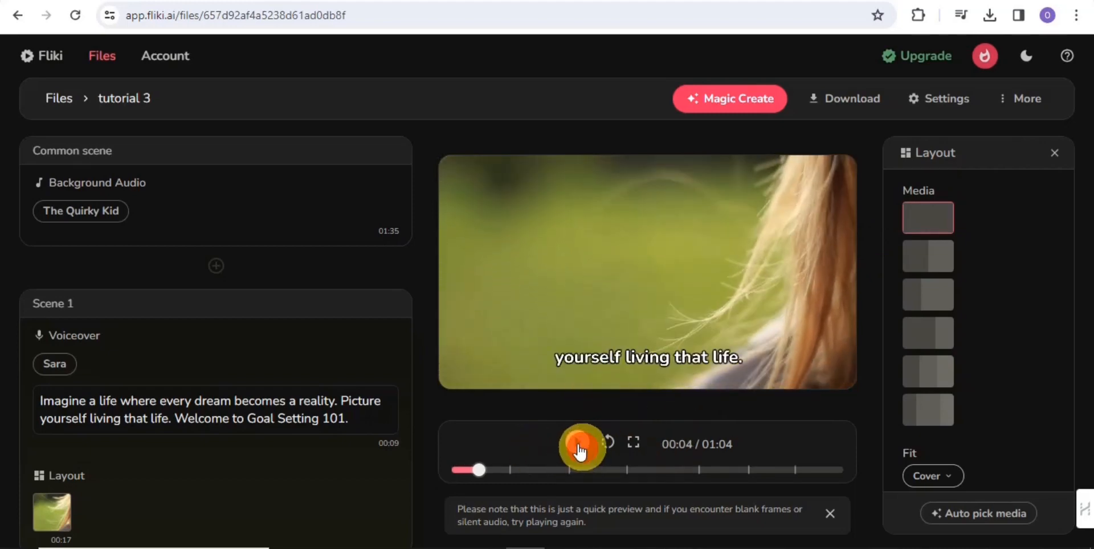
left_click(578, 446)
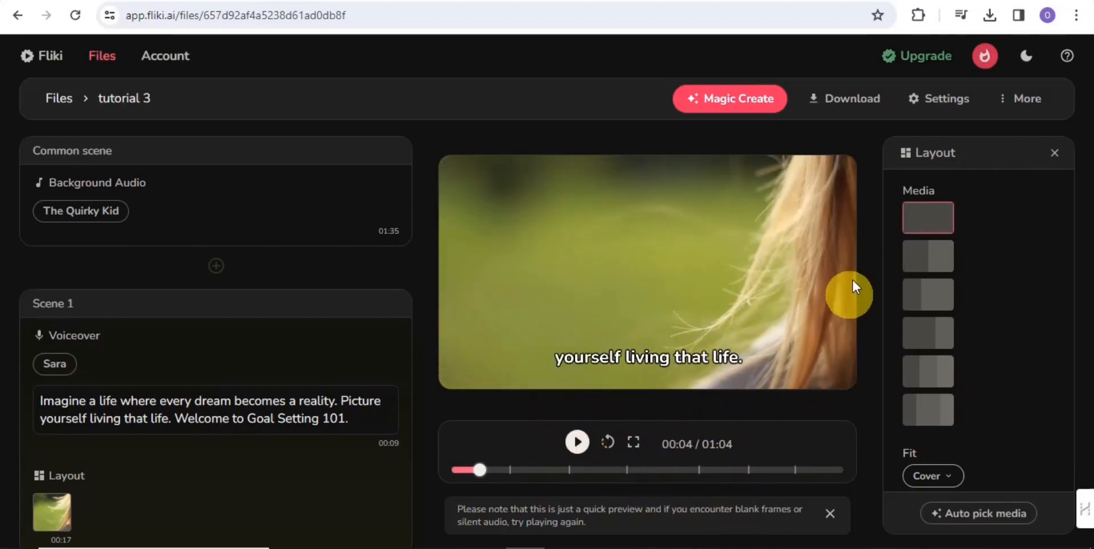
Step: Start a new export of the tutorial 3 video for download and dismiss the export progress popup
left_click(866, 101)
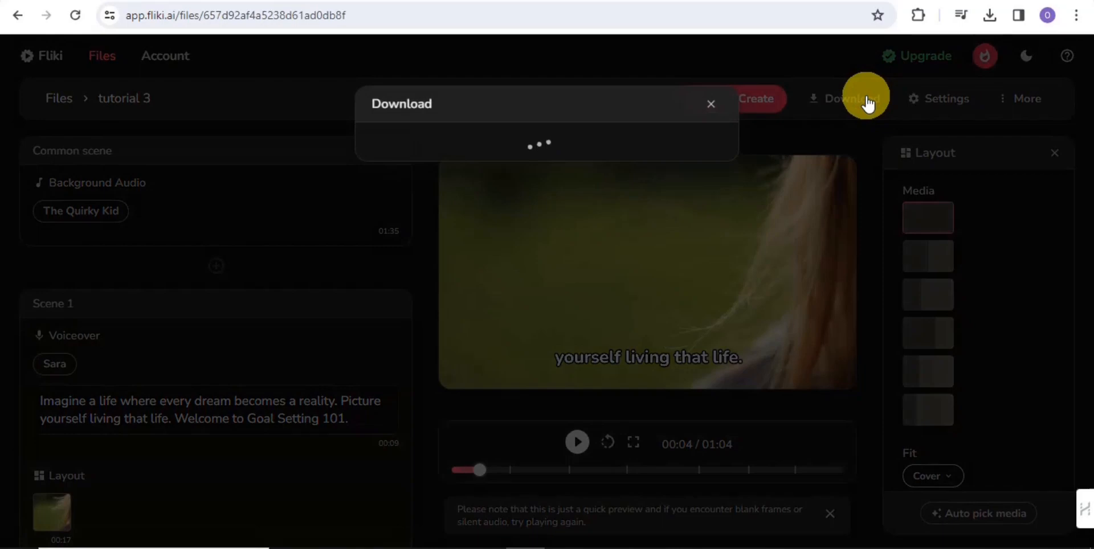
left_click(522, 215)
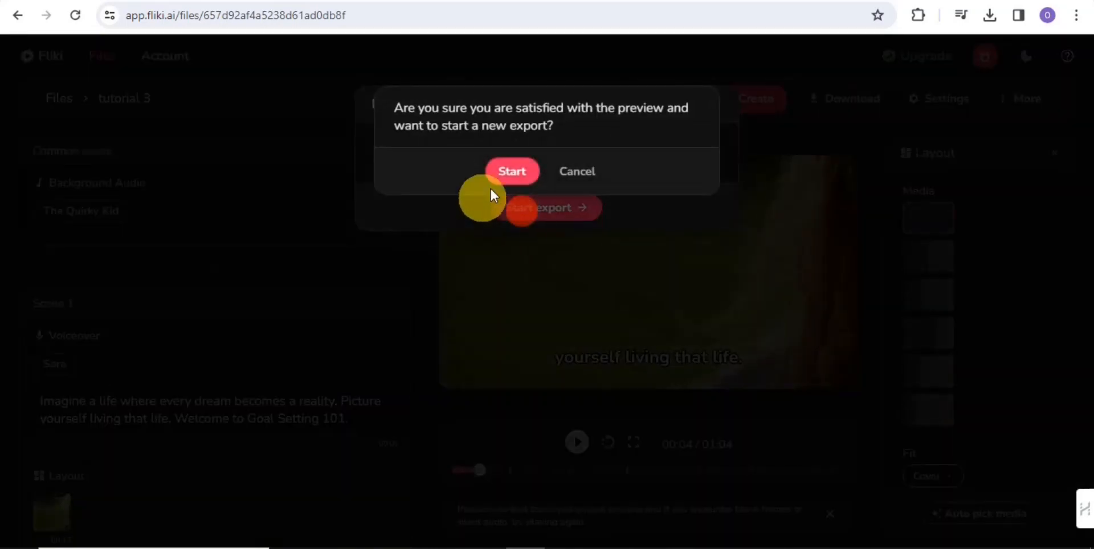
left_click(506, 171)
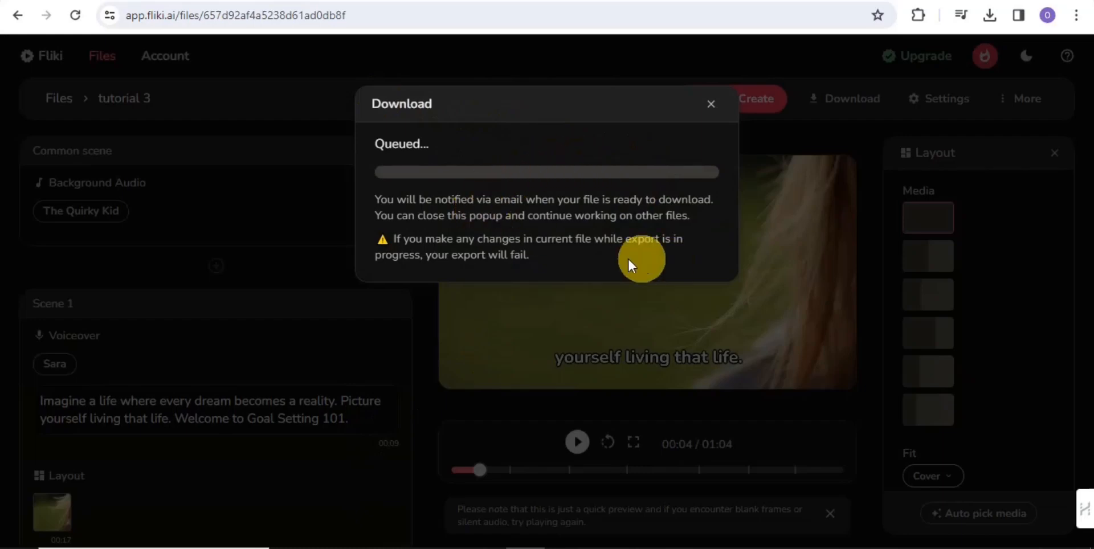
left_click(711, 105)
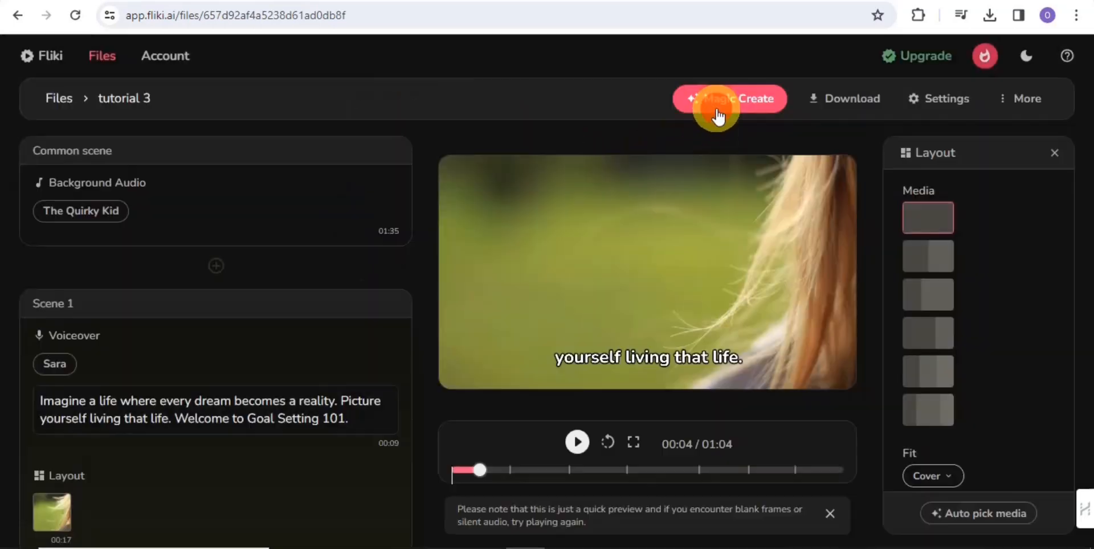